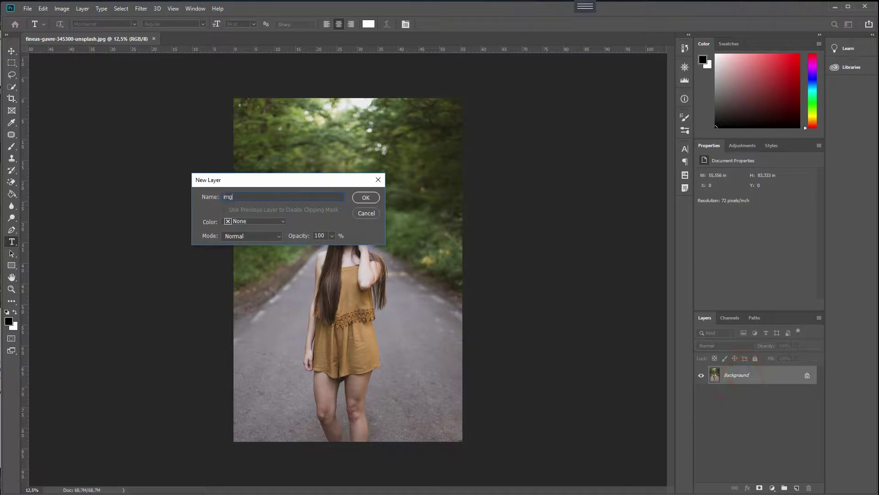
Duplicate the img layer twice and hide the original.
{"action": "key", "text": "ctrl+j"}
{"action": "key", "text": "ctrl+j"}
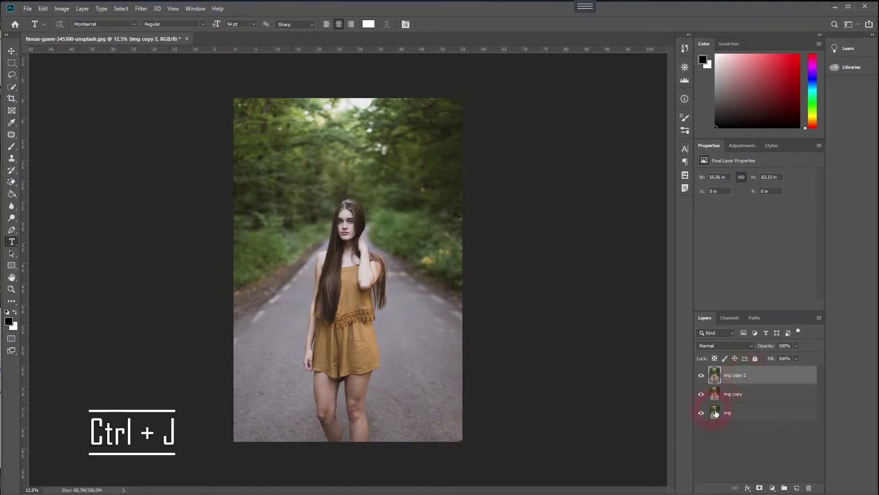
{"action": "left_click", "coordinate": [704, 412]}
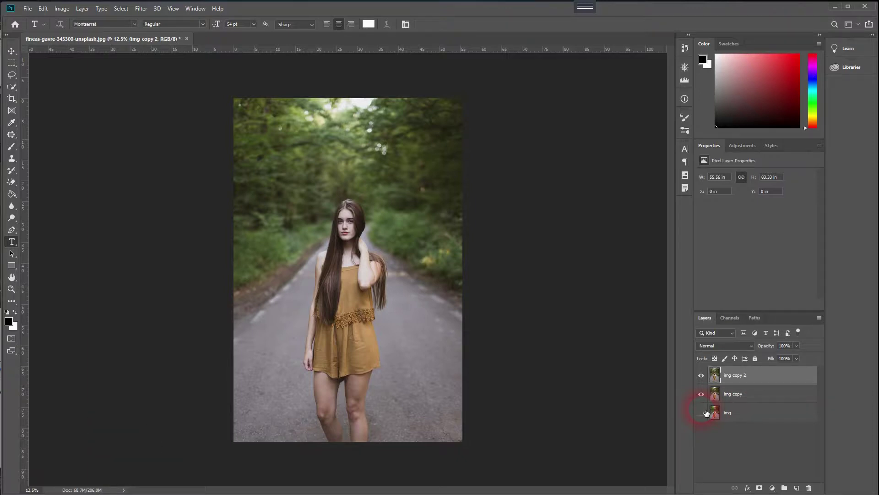
Rename the lower layer copy as blur and the upper copy as model.
{"action": "double_click", "coordinate": [735, 394]}
{"action": "type", "text": "blur"}
{"action": "left_click", "coordinate": [743, 398]}
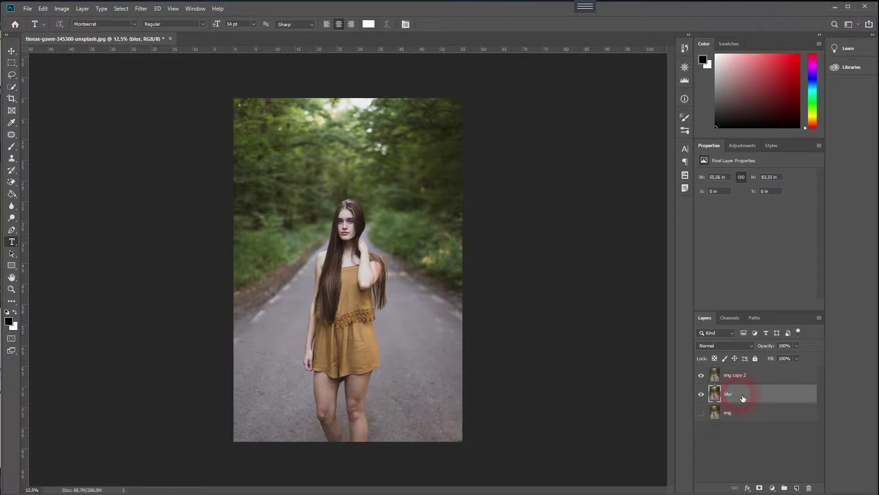
{"action": "double_click", "coordinate": [742, 375]}
{"action": "type", "text": "model"}
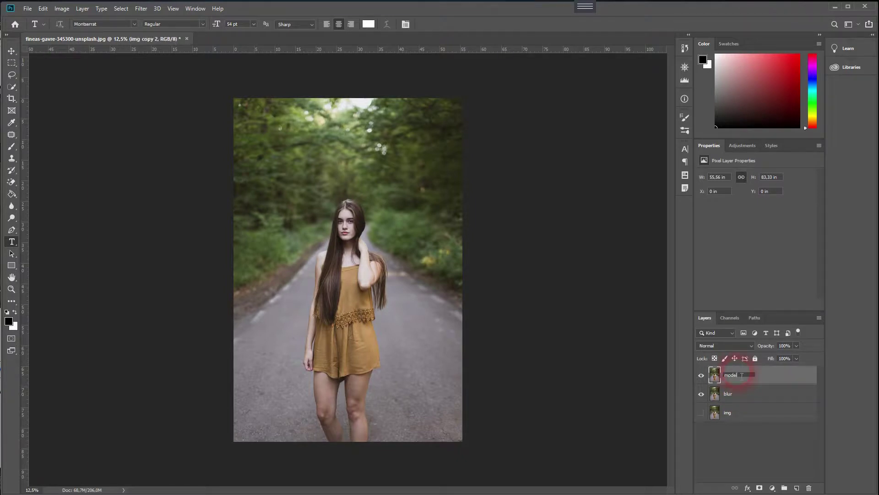
{"action": "left_click", "coordinate": [742, 376]}
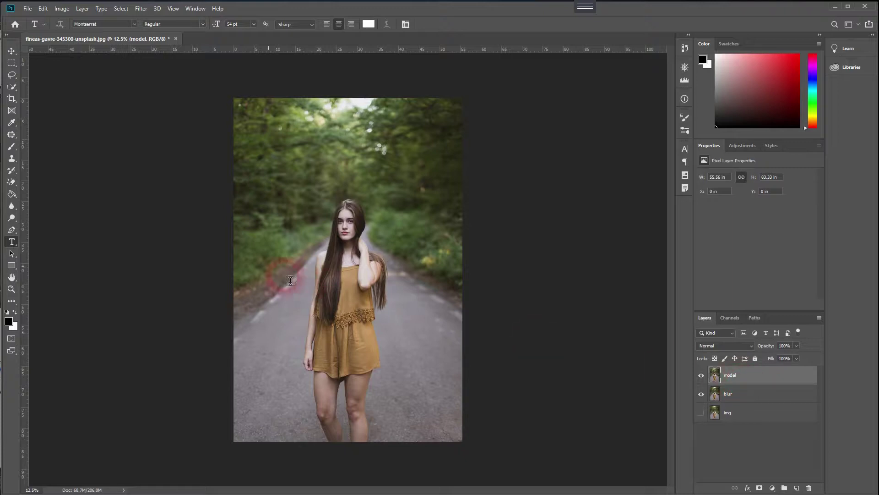
Select the woman's body from head to legs on the model layer with Quick Selection, and subtract the gap between her legs.
{"action": "left_click", "coordinate": [11, 87]}
{"action": "left_click", "coordinate": [59, 88]}
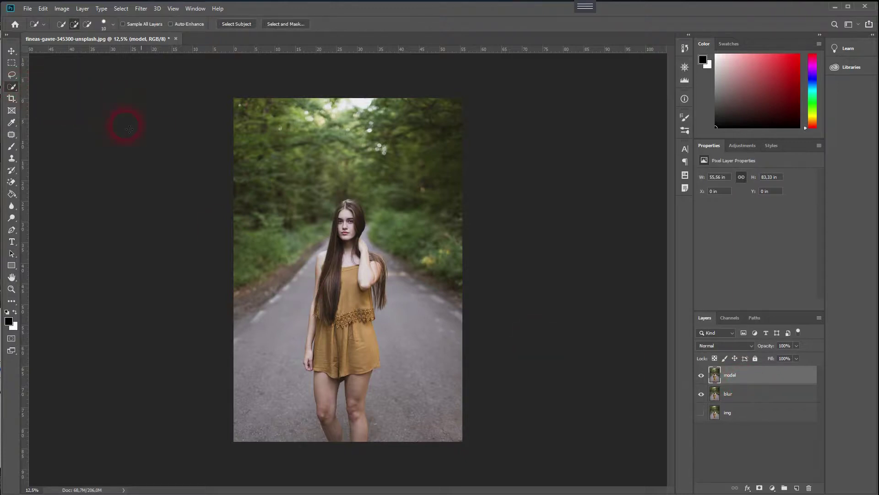
{"action": "mouse_move", "coordinate": [350, 215]}
{"action": "left_mouse_down"}
{"action": "mouse_move", "coordinate": [354, 327]}
{"action": "mouse_move", "coordinate": [327, 401]}
{"action": "mouse_move", "coordinate": [339, 436]}
{"action": "mouse_move", "coordinate": [364, 384]}
{"action": "mouse_move", "coordinate": [359, 366]}
{"action": "mouse_move", "coordinate": [359, 430]}
{"action": "left_mouse_up"}
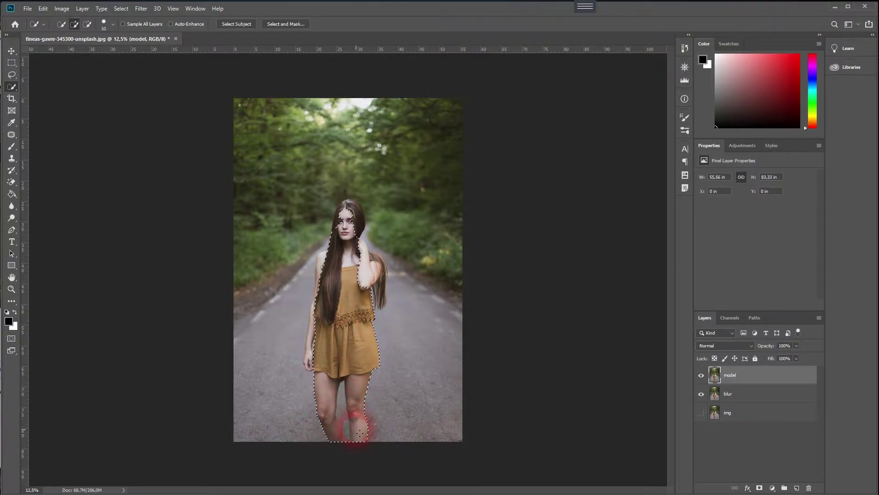
{"action": "key", "text": "alt"}
{"action": "mouse_move", "coordinate": [346, 397]}
{"action": "left_mouse_down"}
{"action": "mouse_move", "coordinate": [338, 393]}
{"action": "mouse_move", "coordinate": [349, 434]}
{"action": "left_mouse_up"}
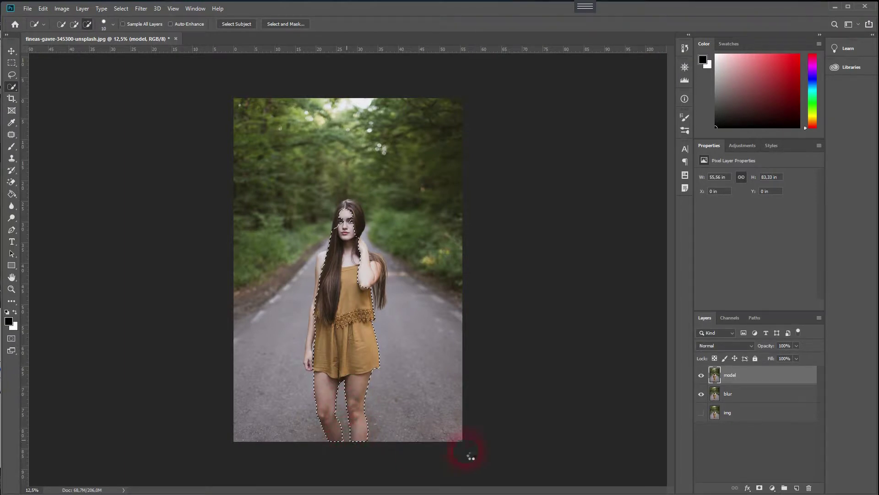
Extend the selection to the woman's arms, hands, shoulders, loose hair and whole head.
{"action": "scroll", "coordinate": [325, 378], "scroll_direction": "up", "scroll_amount": 5}
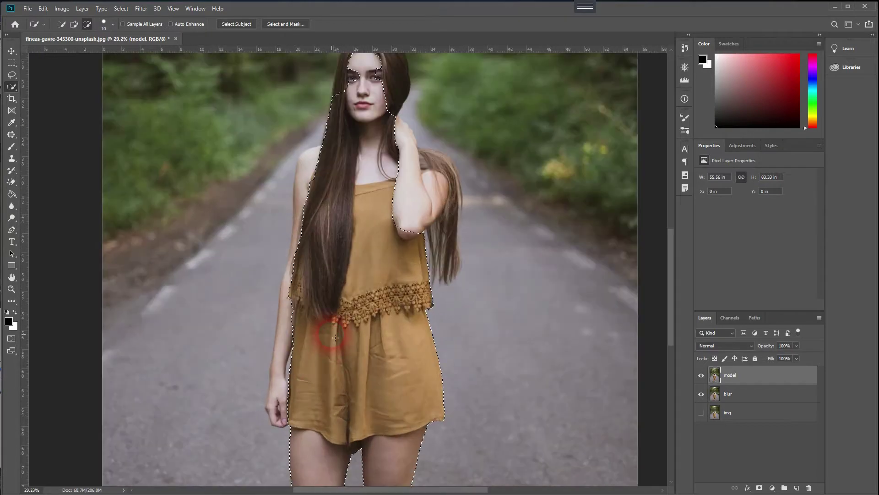
{"action": "mouse_move", "coordinate": [253, 286]}
{"action": "left_mouse_down"}
{"action": "mouse_move", "coordinate": [232, 410]}
{"action": "mouse_move", "coordinate": [235, 464]}
{"action": "mouse_move", "coordinate": [304, 443]}
{"action": "left_mouse_up"}
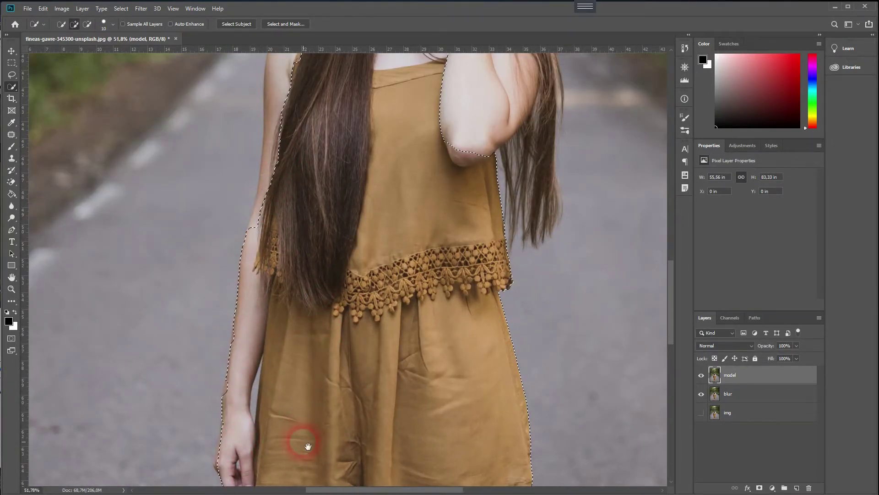
{"action": "scroll", "coordinate": [303, 443], "scroll_direction": "down", "scroll_amount": 5}
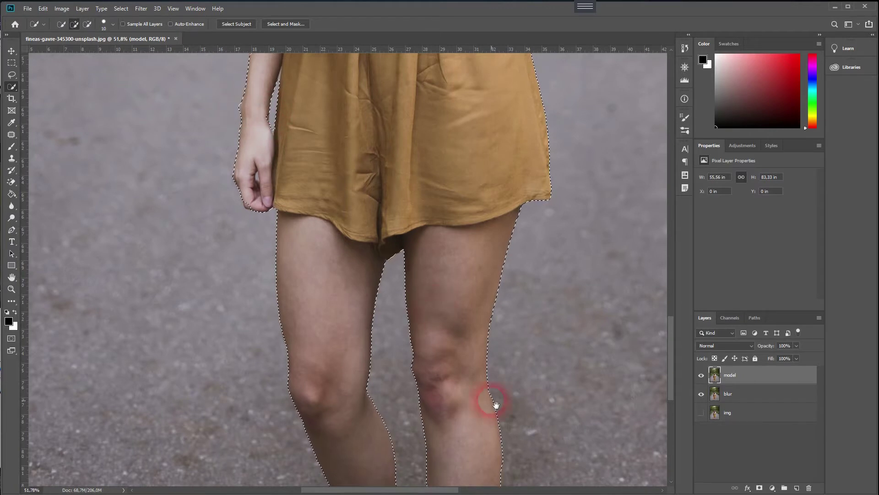
{"action": "left_click_drag", "start_coordinate": [494, 403], "coordinate": [416, 347]}
{"action": "left_click_drag", "start_coordinate": [449, 177], "coordinate": [469, 405]}
{"action": "left_click_drag", "start_coordinate": [449, 176], "coordinate": [470, 400]}
{"action": "left_click_drag", "start_coordinate": [419, 183], "coordinate": [348, 308]}
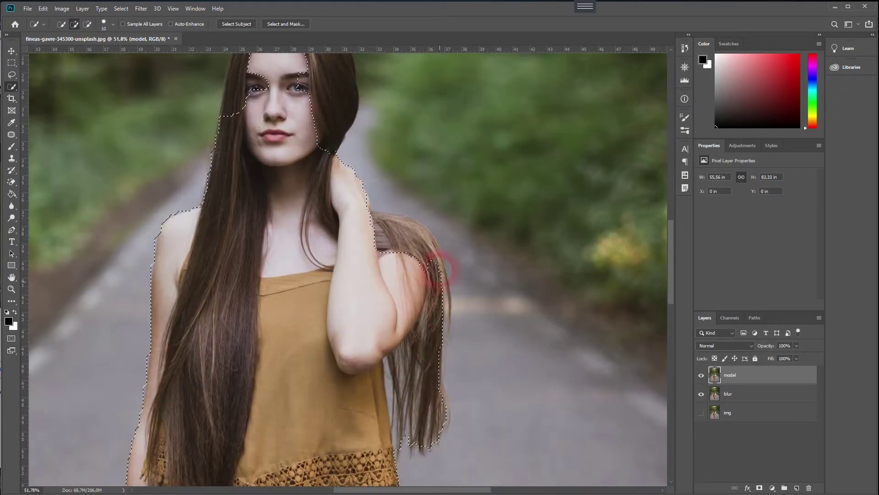
{"action": "left_click_drag", "start_coordinate": [259, 137], "coordinate": [232, 274]}
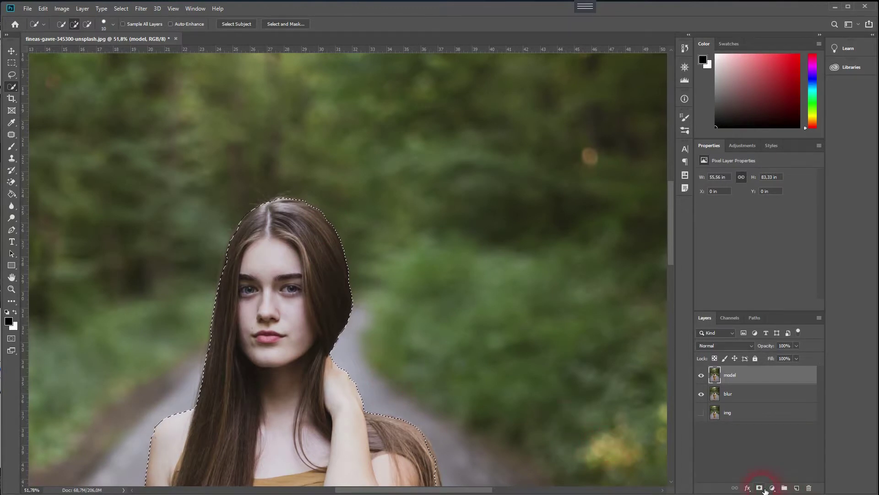
Mask the model layer with the selection and open Select and Mask with the Refine Edge Brush set to expand the detection area.
{"action": "left_click", "coordinate": [760, 488]}
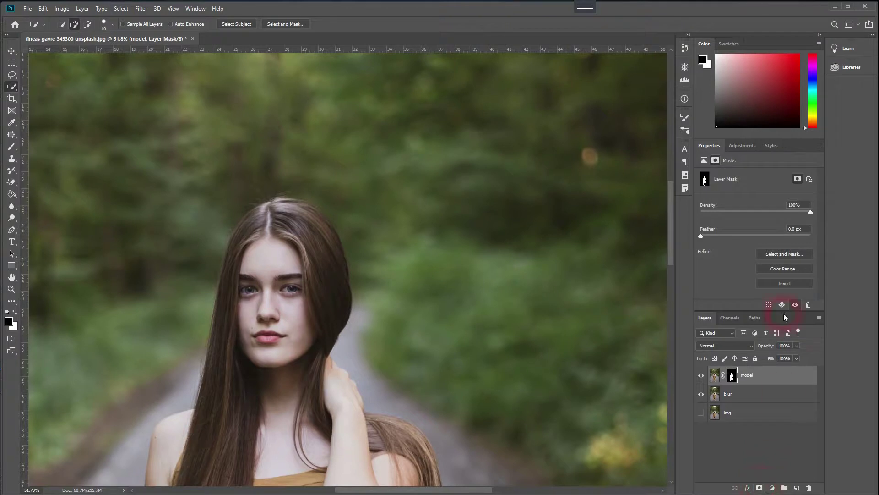
{"action": "left_click", "coordinate": [782, 253]}
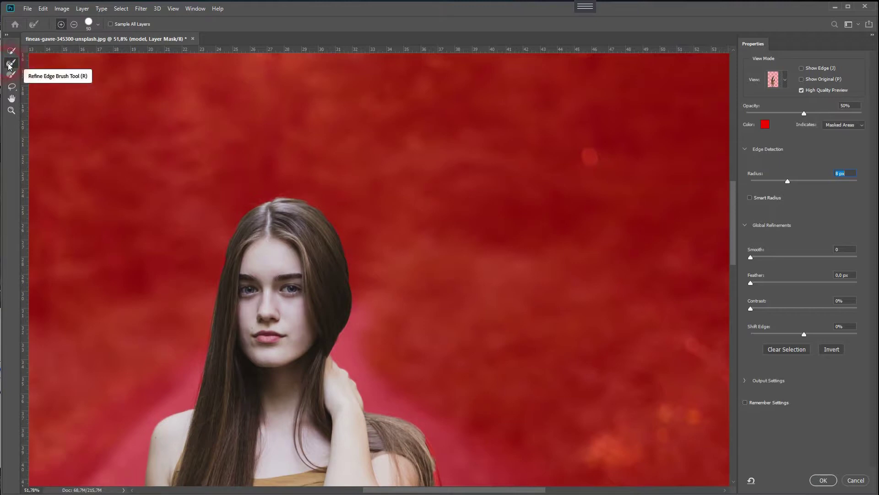
{"action": "left_click", "coordinate": [61, 24]}
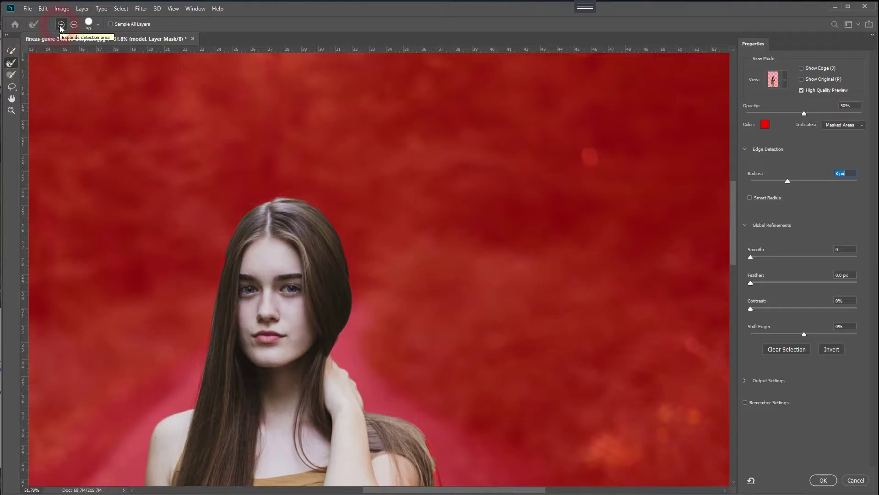
{"action": "left_click", "coordinate": [98, 25]}
{"action": "left_click", "coordinate": [88, 22]}
{"action": "left_click", "coordinate": [88, 22]}
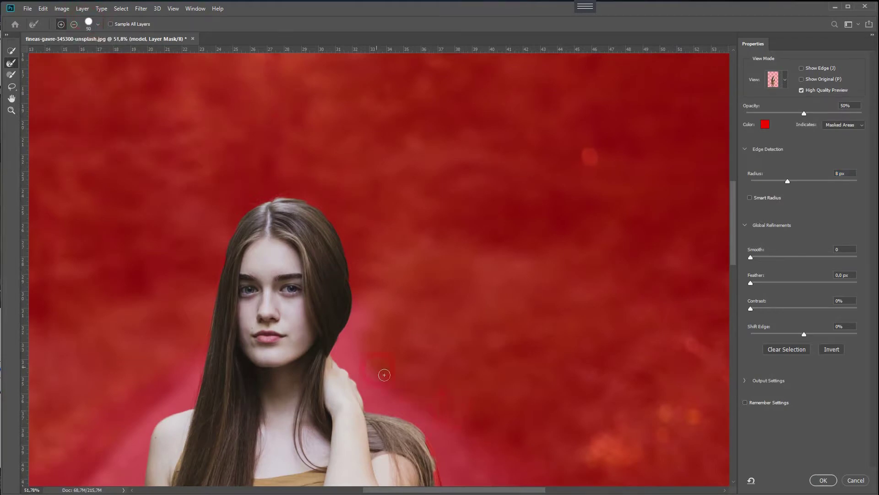
Refine the mask along the woman's hair, from the head down to the loose strands by her elbow, and apply it.
{"action": "mouse_move", "coordinate": [189, 398]}
{"action": "left_mouse_down"}
{"action": "mouse_move", "coordinate": [198, 407]}
{"action": "mouse_move", "coordinate": [194, 379]}
{"action": "mouse_move", "coordinate": [214, 362]}
{"action": "mouse_move", "coordinate": [238, 242]}
{"action": "mouse_move", "coordinate": [258, 214]}
{"action": "mouse_move", "coordinate": [293, 200]}
{"action": "mouse_move", "coordinate": [316, 206]}
{"action": "mouse_move", "coordinate": [346, 238]}
{"action": "left_mouse_up"}
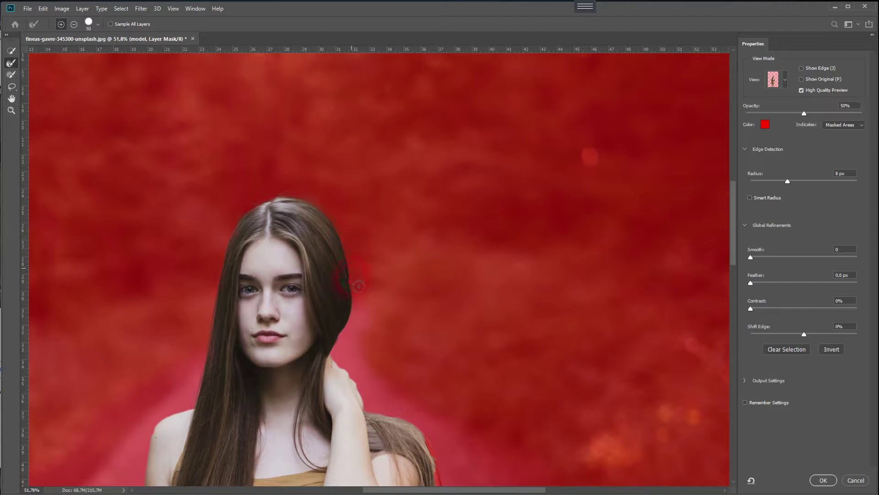
{"action": "left_click_drag", "start_coordinate": [360, 305], "coordinate": [340, 363]}
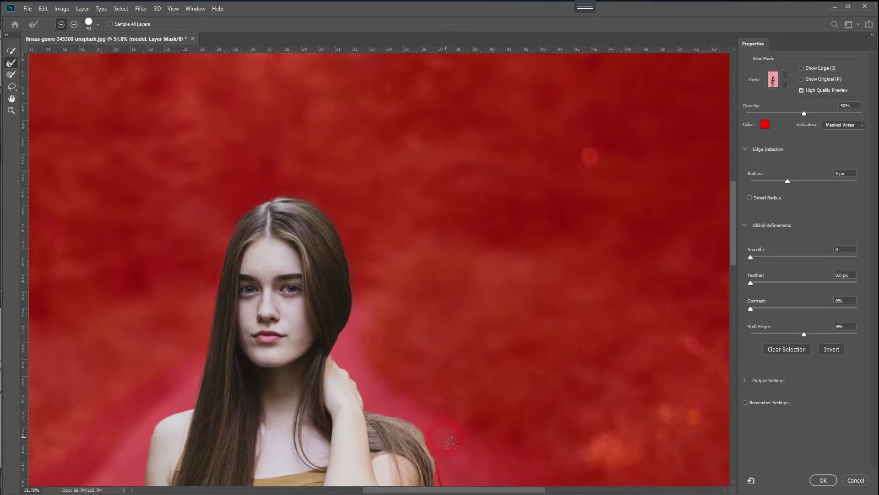
{"action": "left_click_drag", "start_coordinate": [480, 458], "coordinate": [421, 167]}
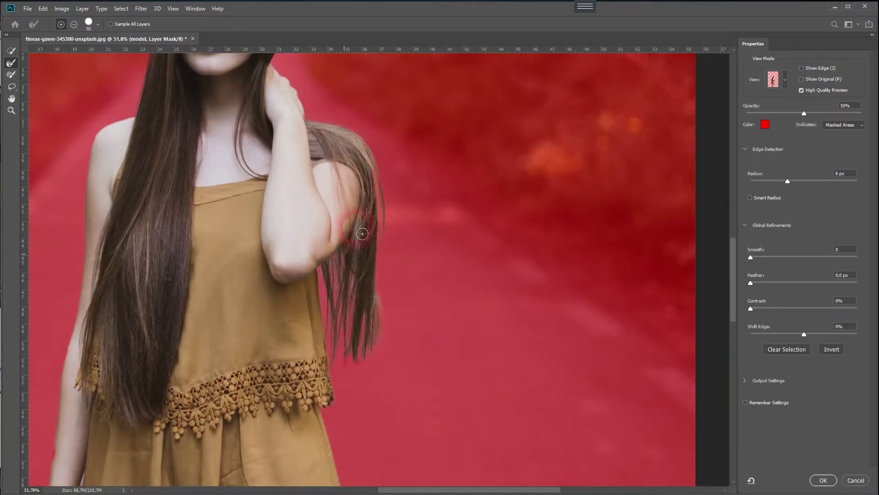
{"action": "key", "text": "ctrl+0"}
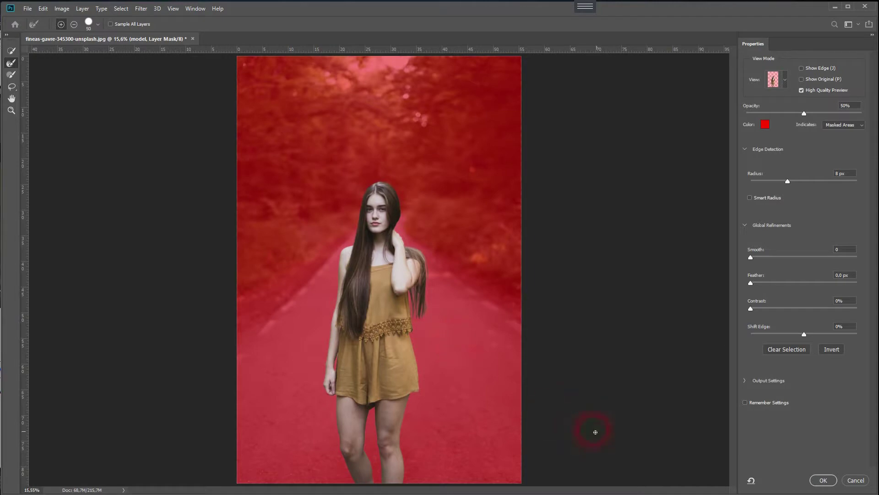
{"action": "left_click", "coordinate": [824, 480]}
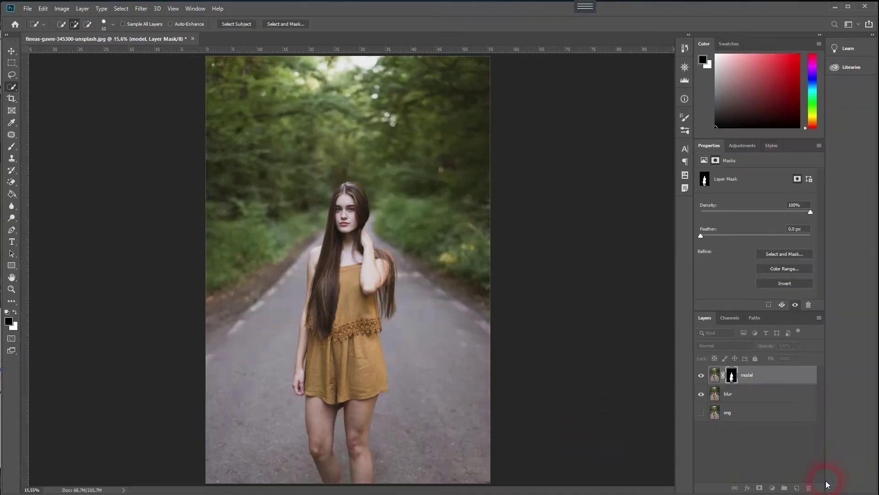
Check the model cutout against transparency by temporarily hiding the blur layer.
{"action": "left_click", "coordinate": [701, 394]}
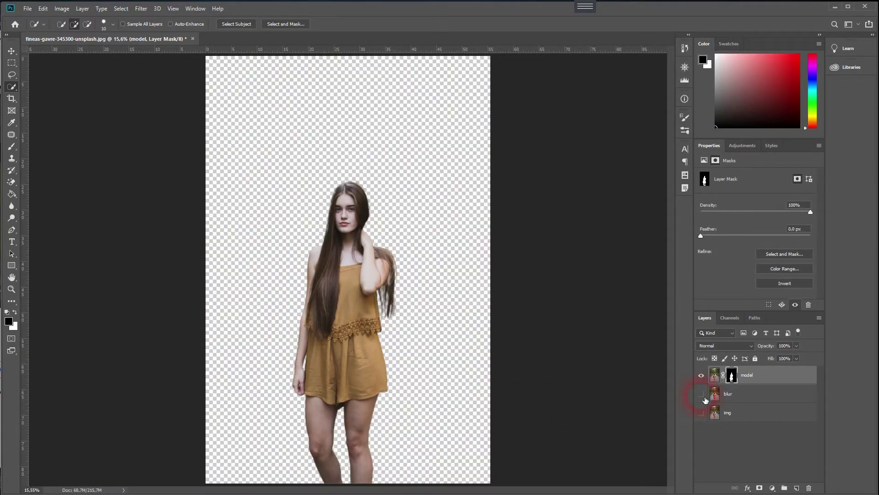
{"action": "left_click", "coordinate": [703, 394]}
{"action": "left_click", "coordinate": [780, 378]}
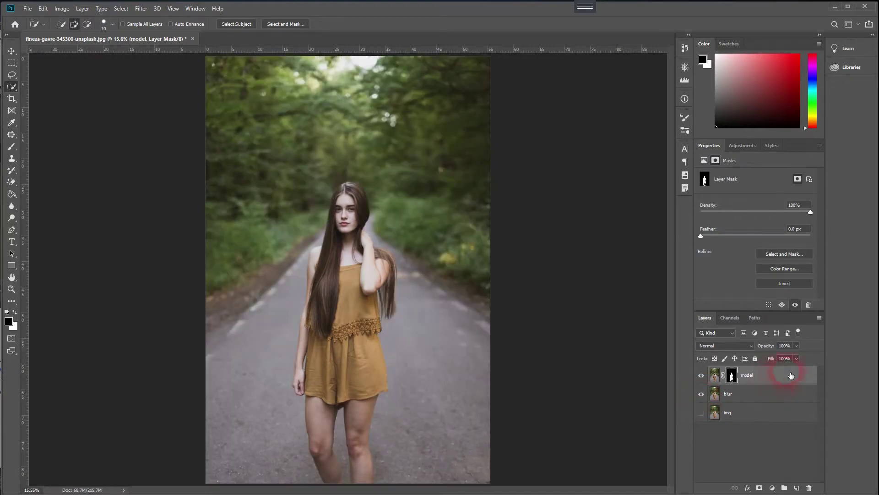
Hide the model layer and convert the blur layer to a smart object for smart filters.
{"action": "left_click", "coordinate": [769, 396]}
{"action": "left_click", "coordinate": [702, 381]}
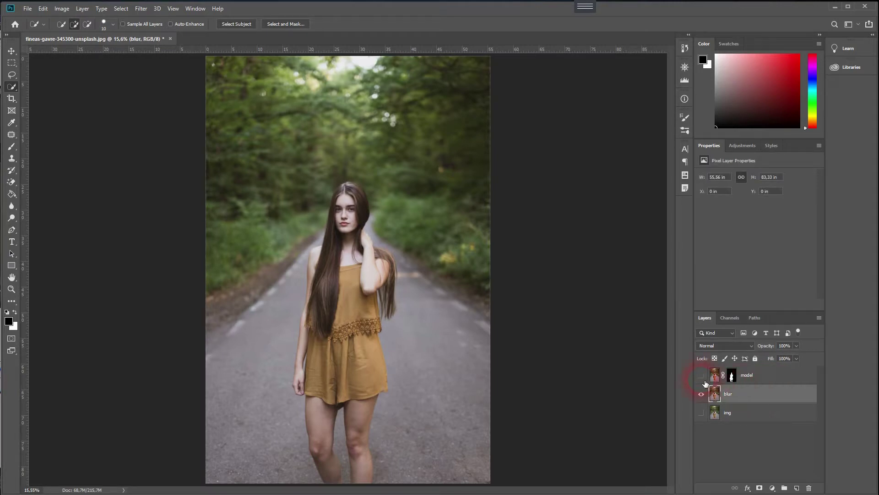
{"action": "left_click", "coordinate": [743, 400]}
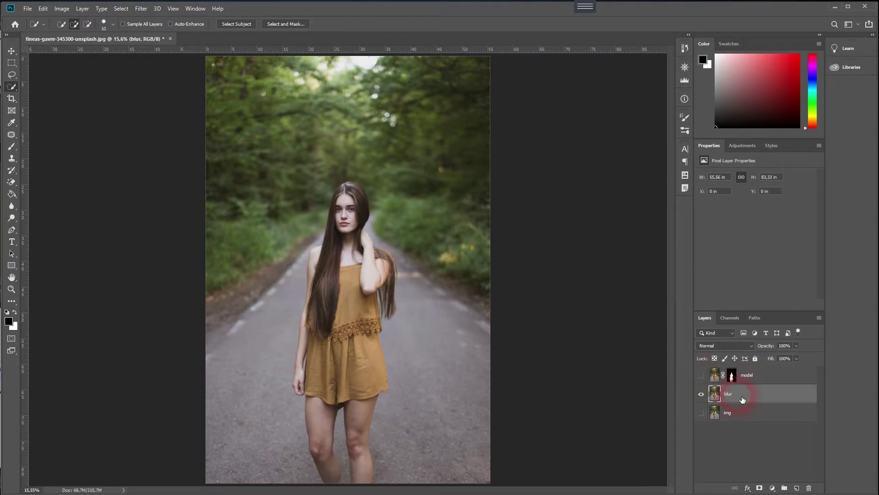
{"action": "left_click", "coordinate": [527, 289]}
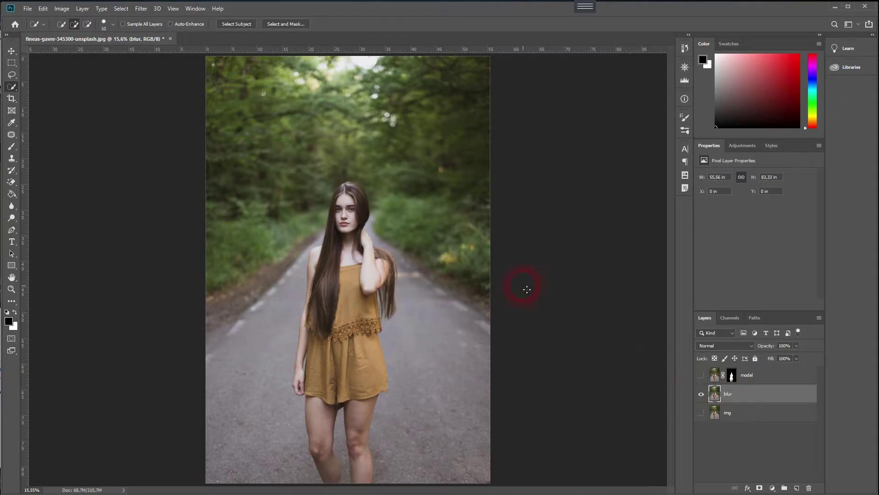
{"action": "left_click", "coordinate": [141, 9]}
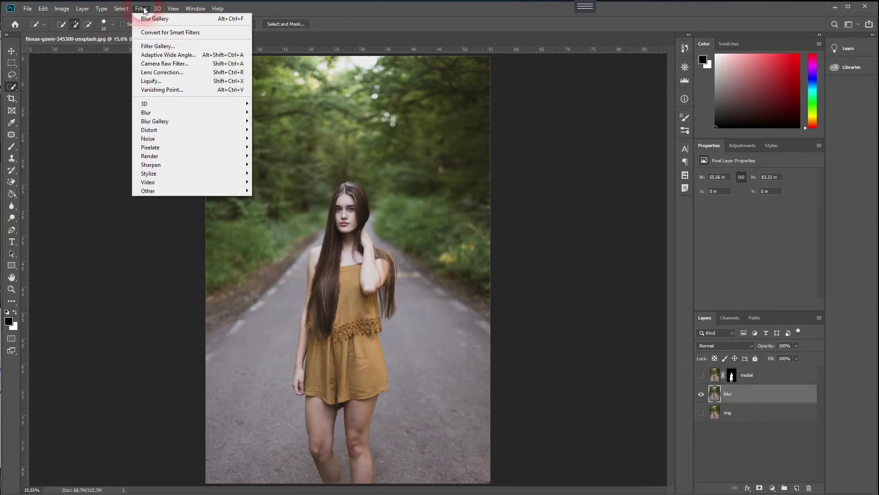
{"action": "left_click", "coordinate": [170, 36]}
{"action": "left_click", "coordinate": [422, 161]}
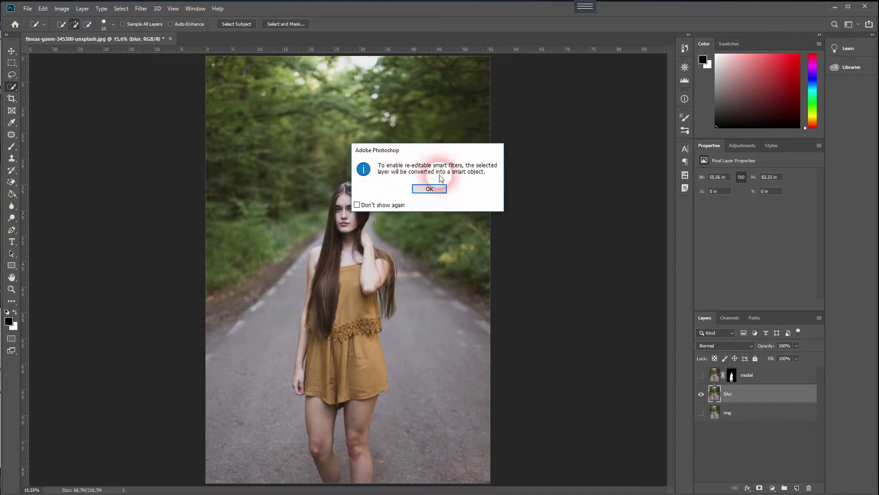
{"action": "left_click", "coordinate": [431, 189]}
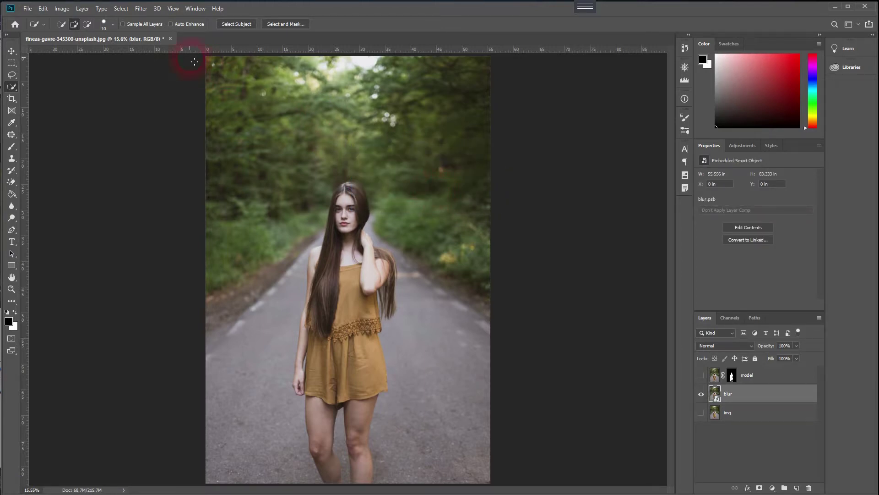
Start a Path Blur on the blur layer and shape its path into a large arc around the woman's left side, running from bottom to top.
{"action": "left_click", "coordinate": [141, 9]}
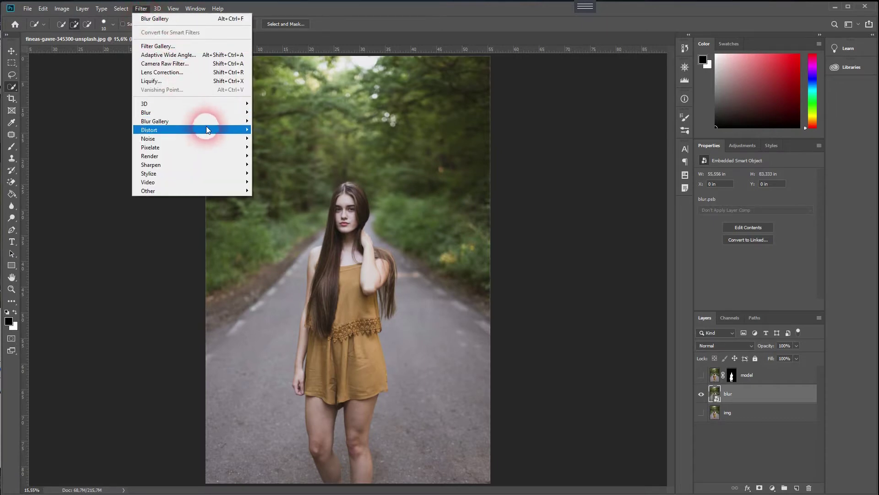
{"action": "mouse_move", "coordinate": [205, 121]}
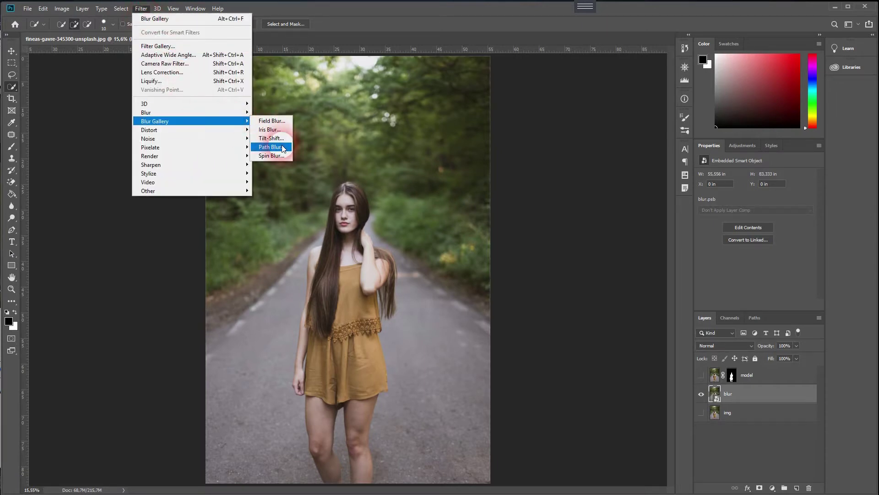
{"action": "left_click", "coordinate": [270, 147]}
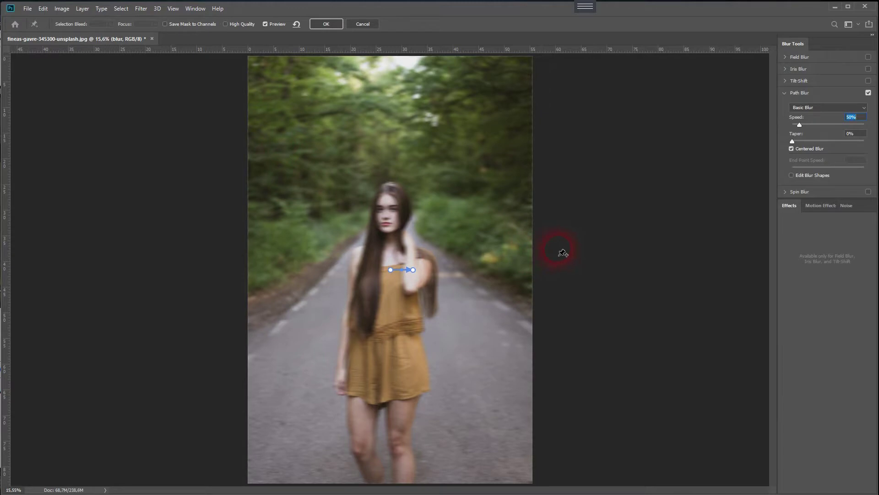
{"action": "left_click_drag", "start_coordinate": [390, 270], "coordinate": [384, 464]}
{"action": "left_click", "coordinate": [424, 269]}
{"action": "left_click_drag", "start_coordinate": [413, 268], "coordinate": [386, 79]}
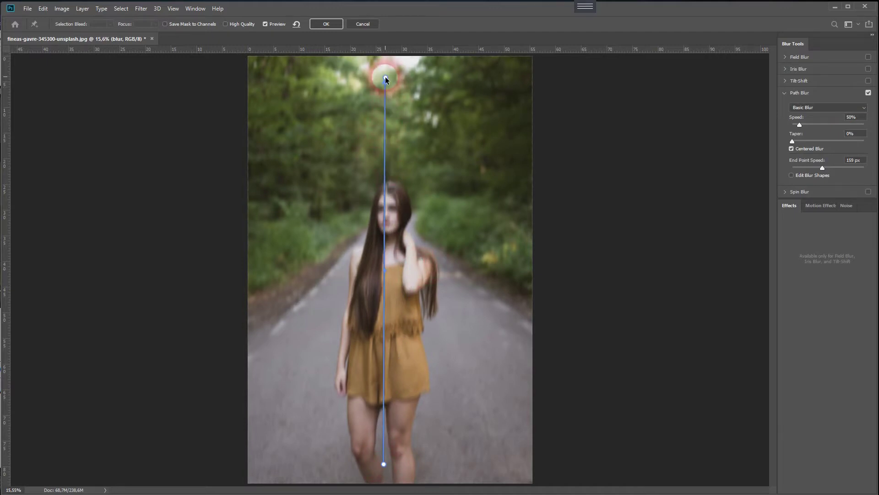
{"action": "left_click", "coordinate": [384, 286]}
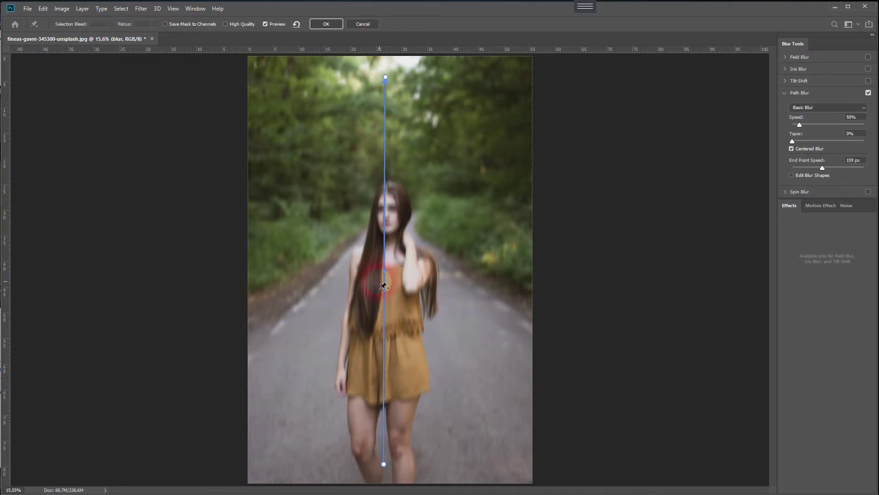
{"action": "left_click_drag", "start_coordinate": [385, 271], "coordinate": [184, 277]}
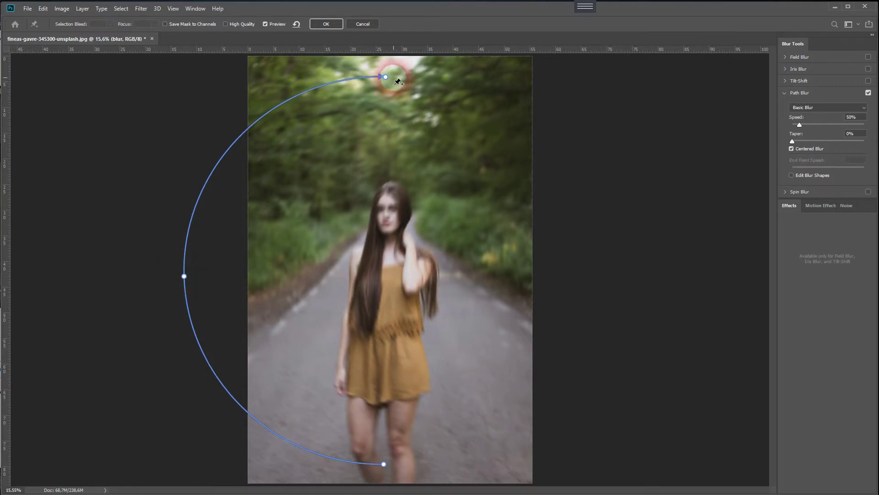
Draw a second blur path from top to bottom and bend it into a matching arc on the opposite side, completing an oval around the woman.
{"action": "left_click_drag", "start_coordinate": [400, 79], "coordinate": [395, 465]}
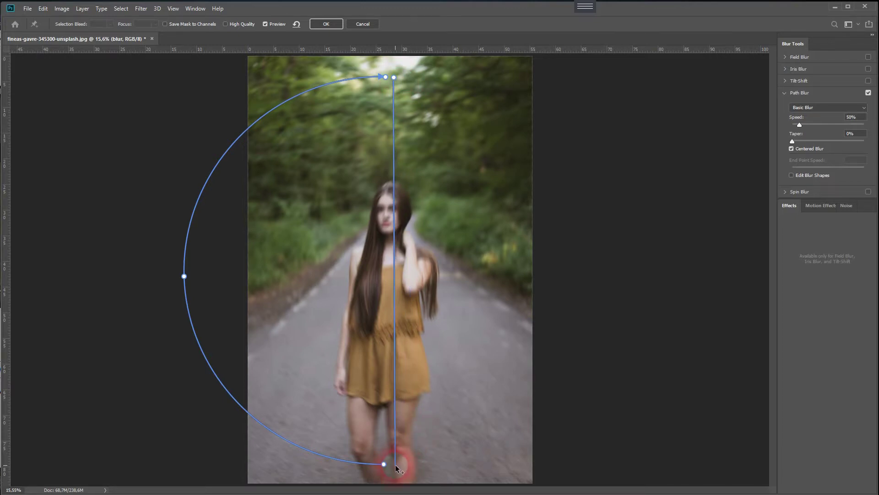
{"action": "left_click", "coordinate": [394, 465]}
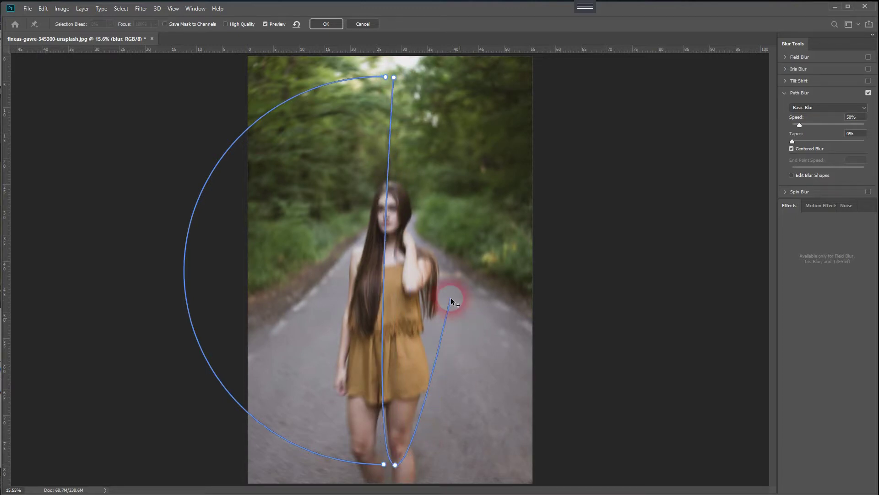
{"action": "left_click", "coordinate": [395, 465]}
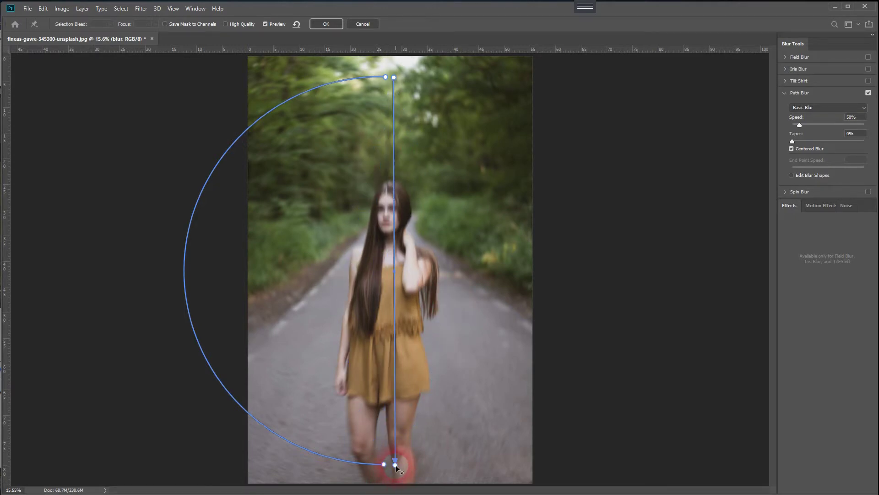
{"action": "left_click_drag", "start_coordinate": [394, 272], "coordinate": [635, 263]}
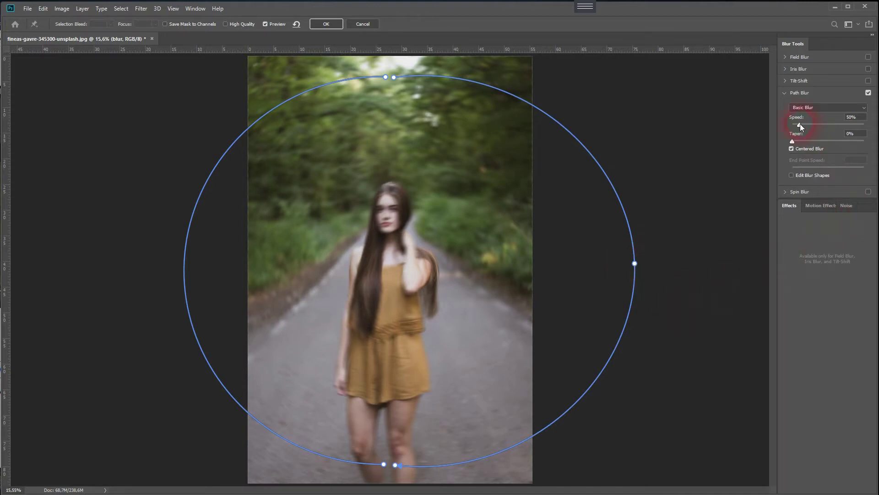
Apply the Path Blur at 70% speed with the second arc pulled slightly inward, and show the model layer again.
{"action": "mouse_move", "coordinate": [801, 123]}
{"action": "left_mouse_down"}
{"action": "mouse_move", "coordinate": [789, 125]}
{"action": "mouse_move", "coordinate": [831, 122]}
{"action": "mouse_move", "coordinate": [804, 126]}
{"action": "left_mouse_up"}
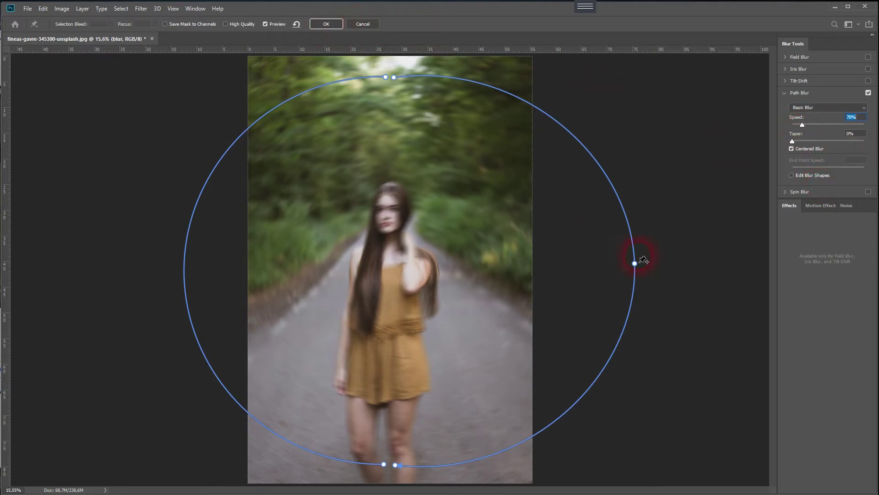
{"action": "left_click_drag", "start_coordinate": [637, 265], "coordinate": [623, 265]}
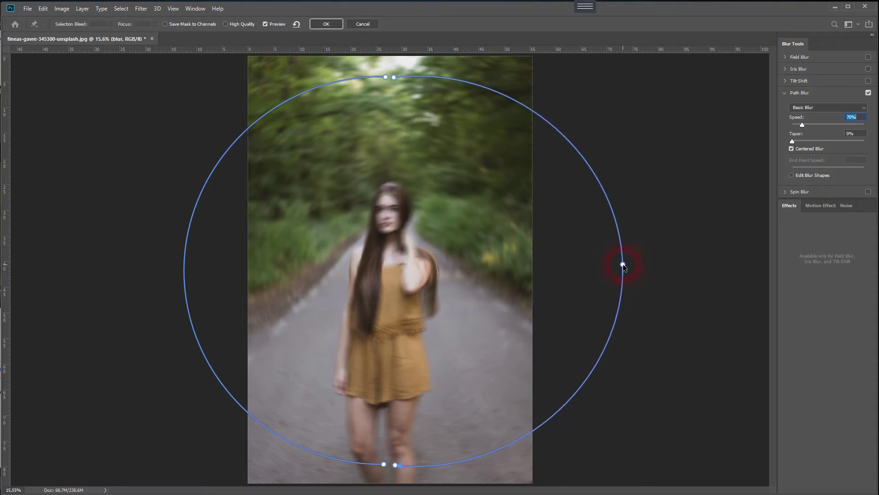
{"action": "left_click", "coordinate": [325, 26]}
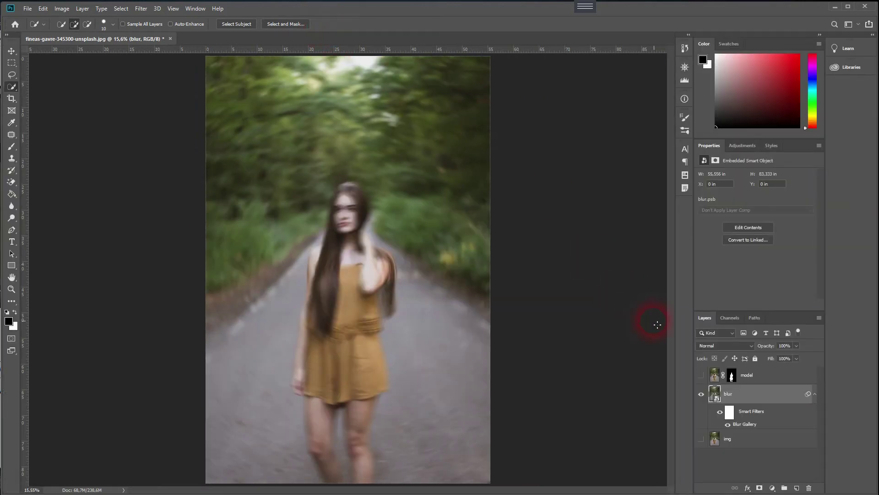
{"action": "left_click", "coordinate": [702, 376]}
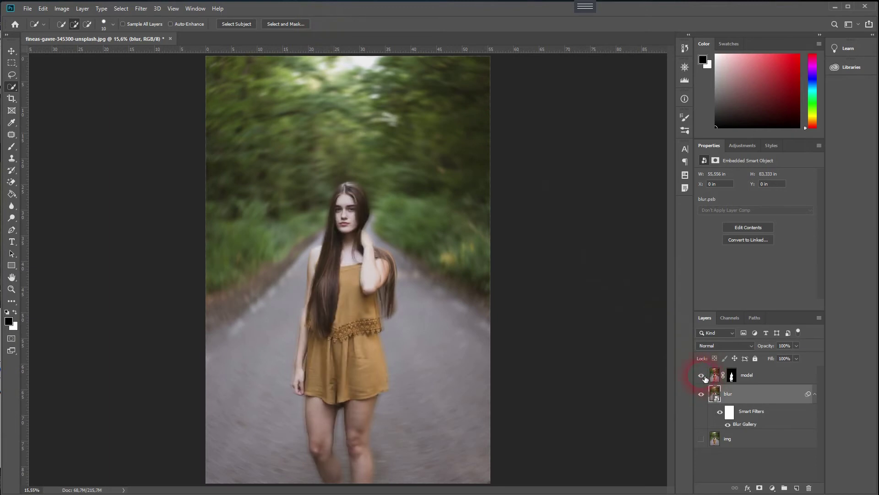
{"action": "left_click", "coordinate": [665, 414]}
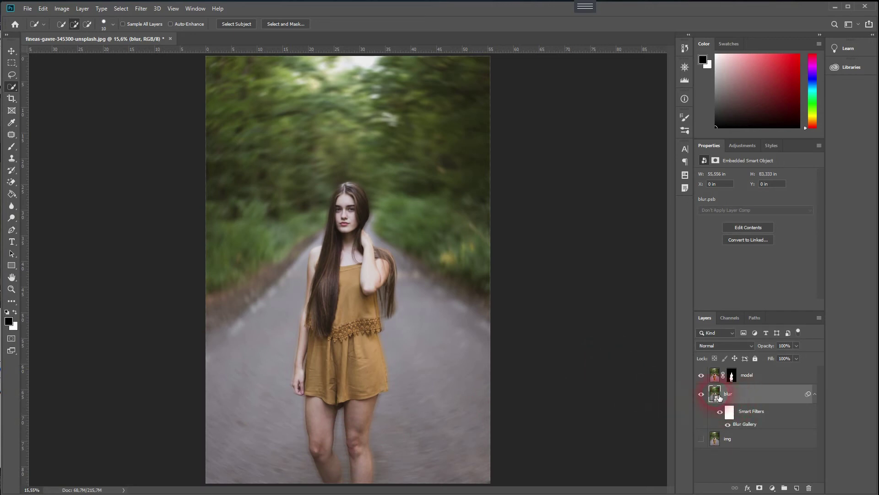
Duplicate the model layer and invert the copy's layer mask.
{"action": "left_click", "coordinate": [761, 375]}
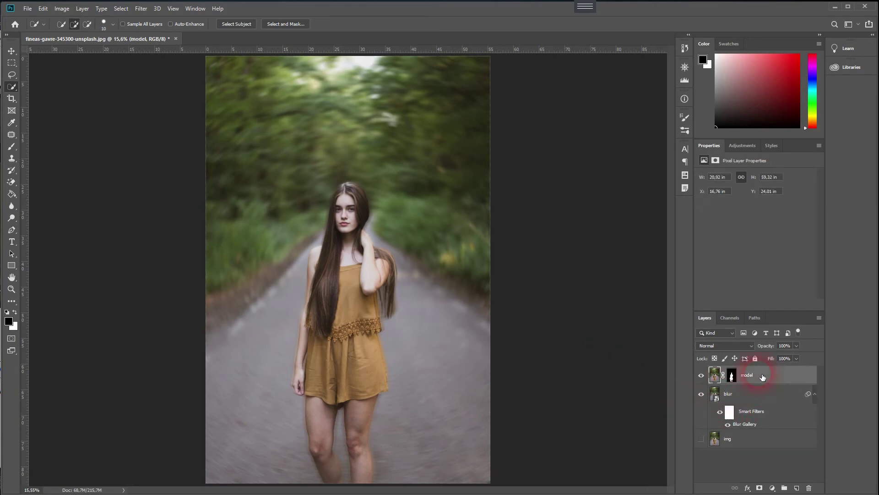
{"action": "key", "text": "ctrl+j"}
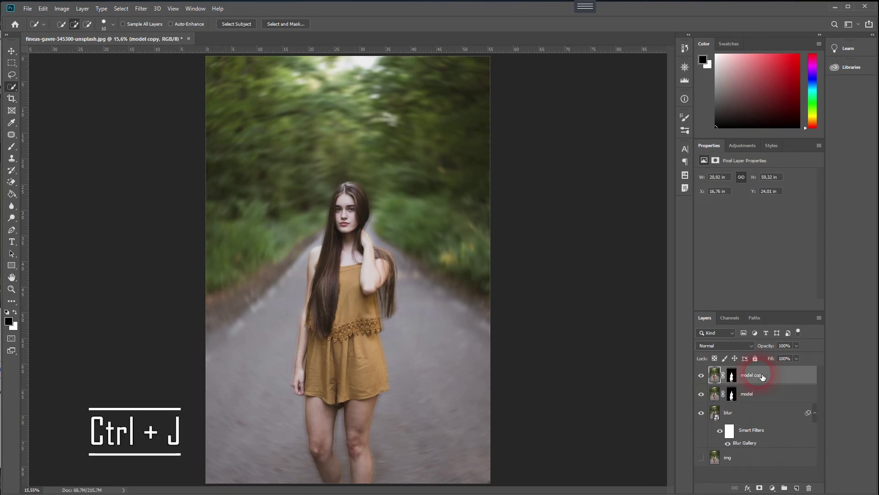
{"action": "left_click", "coordinate": [734, 379]}
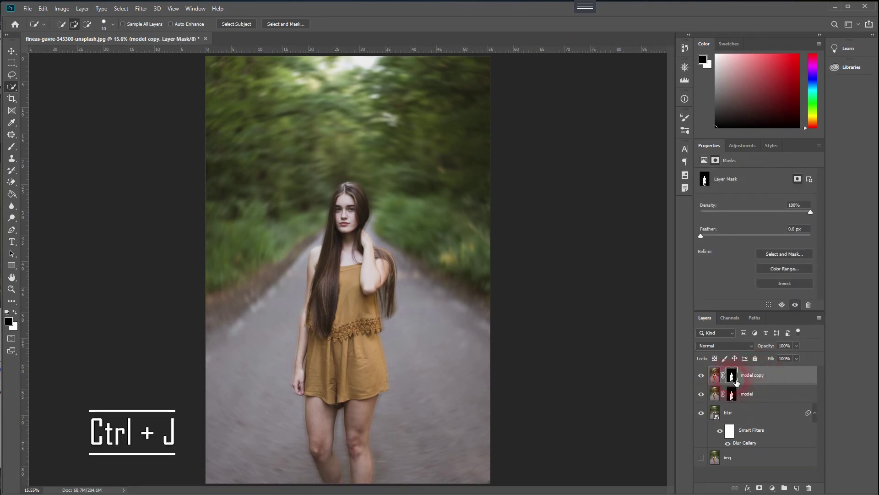
{"action": "key", "text": "ctrl+i"}
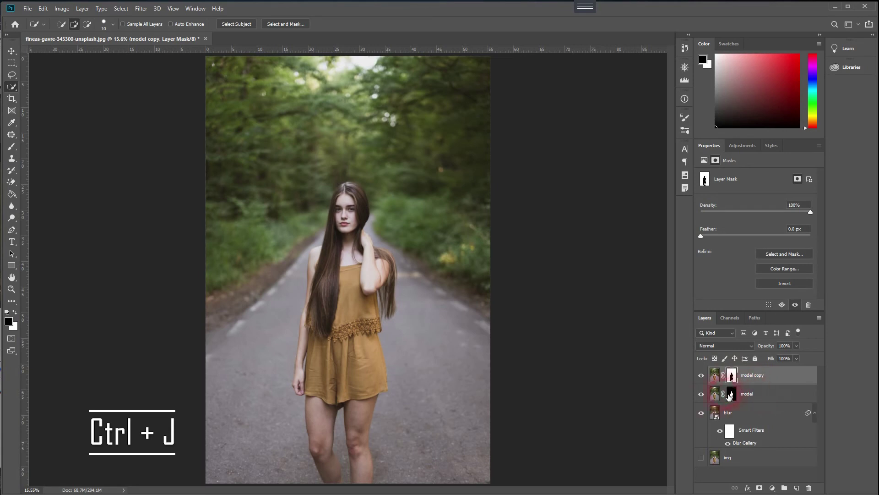
Inspect the inverted model copy with the model and blur layers hidden, then show those two layers and hide the copy.
{"action": "left_click", "coordinate": [702, 393]}
{"action": "left_click", "coordinate": [701, 412]}
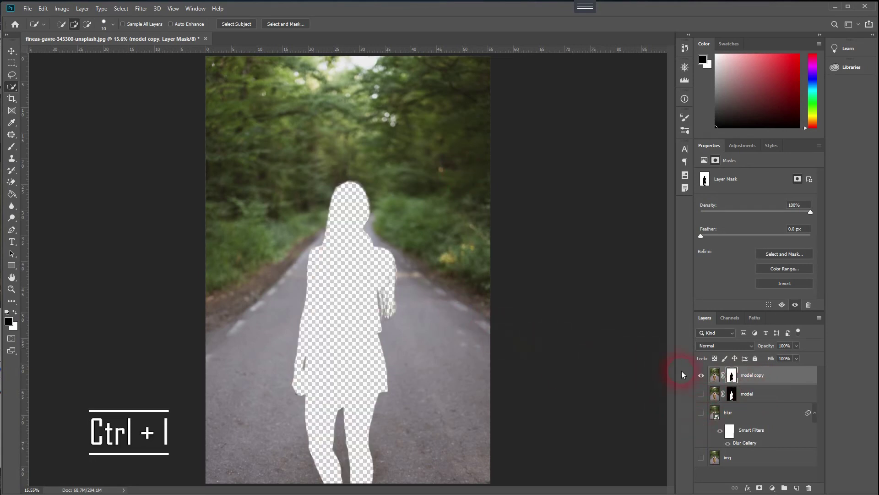
{"action": "left_click", "coordinate": [701, 394]}
{"action": "left_click", "coordinate": [702, 412]}
{"action": "left_click", "coordinate": [701, 375]}
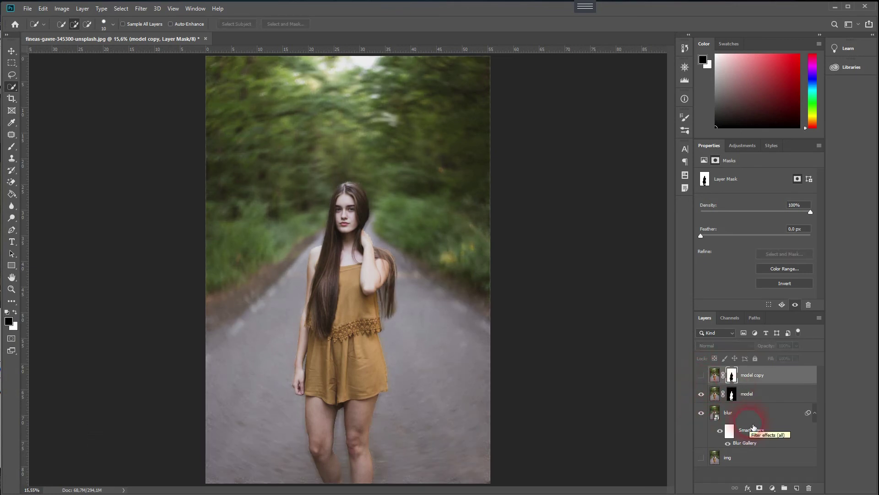
Show the img layer and compare the photo with the blur layer off and on.
{"action": "left_click", "coordinate": [703, 457]}
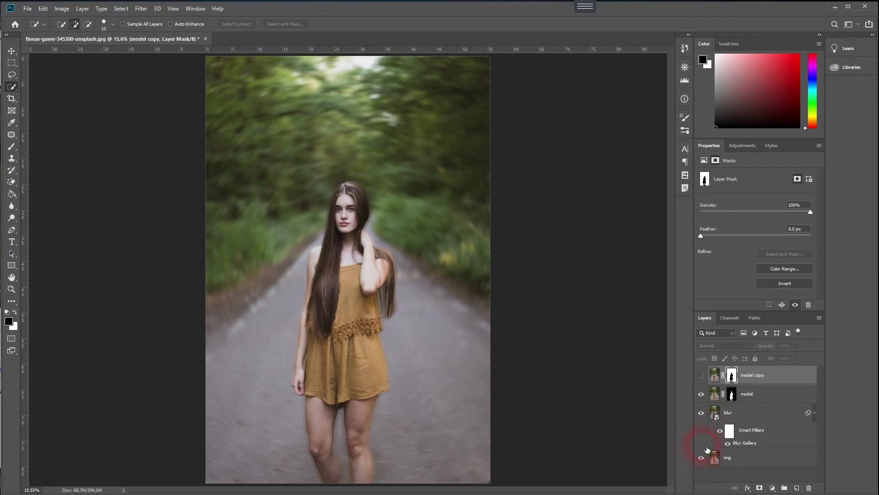
{"action": "left_click", "coordinate": [702, 413]}
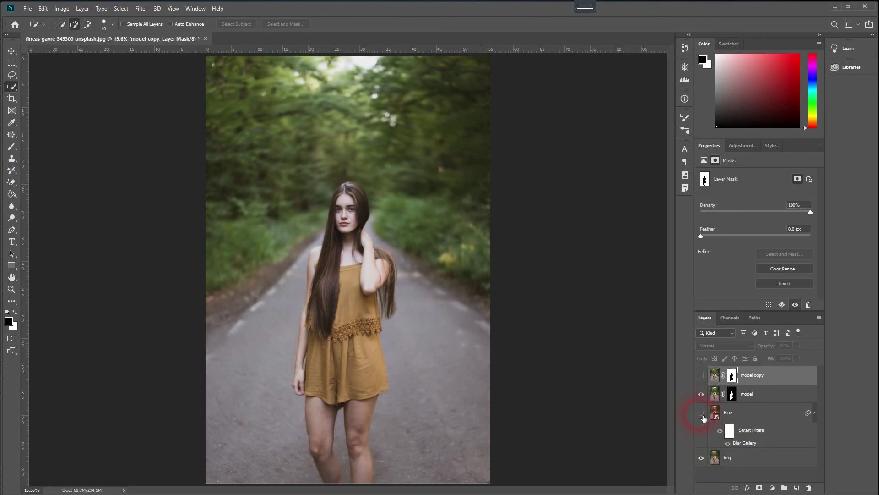
{"action": "left_click", "coordinate": [702, 415]}
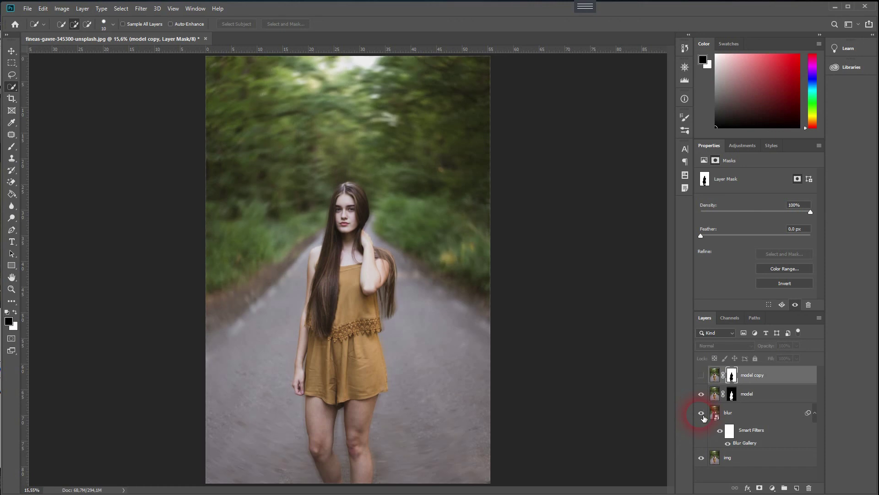